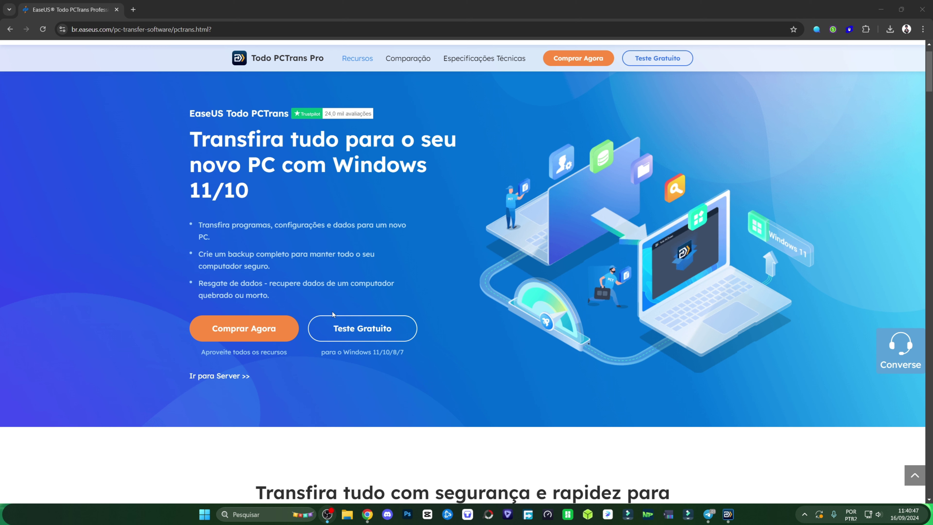
# Step: Get the EaseUS Todo PCTrans free trial, allow its installer to make changes, and clear the browser out of the way
pyautogui.click(359, 330)
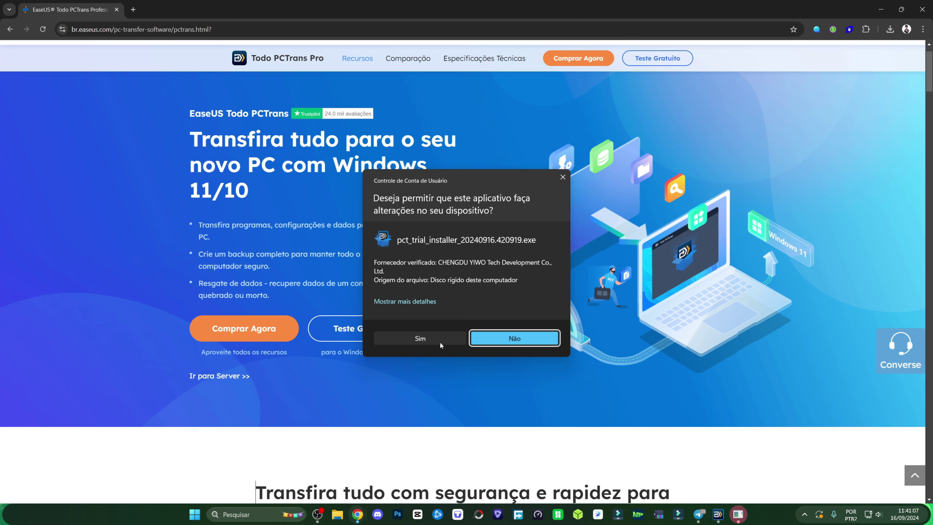
pyautogui.click(431, 340)
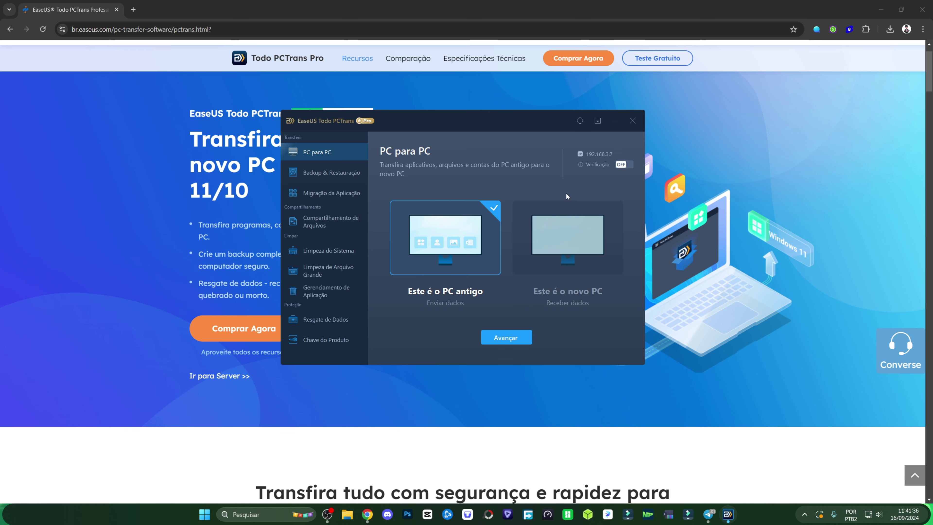
pyautogui.click(883, 8)
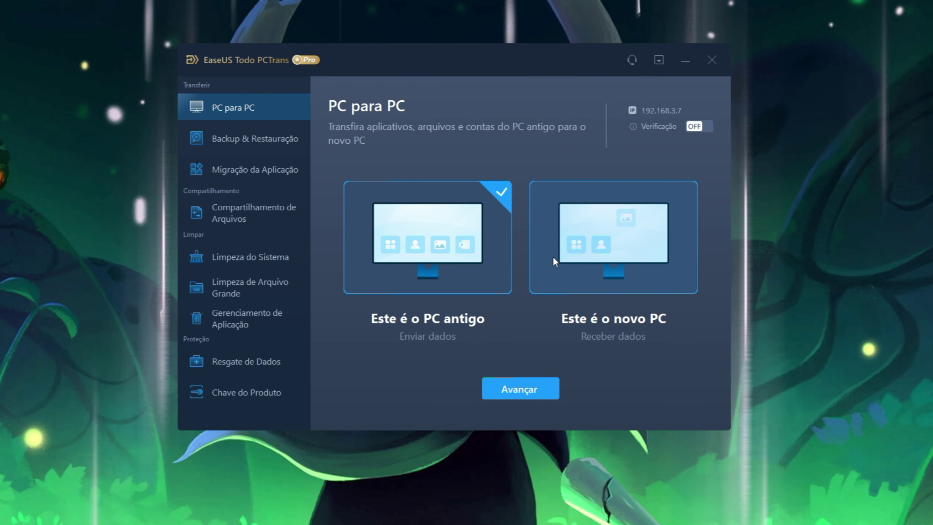
# Step: Examine the Backup & Restauração tool's data backup, data restore and backup file creation pages, and return to its start page
pyautogui.click(250, 146)
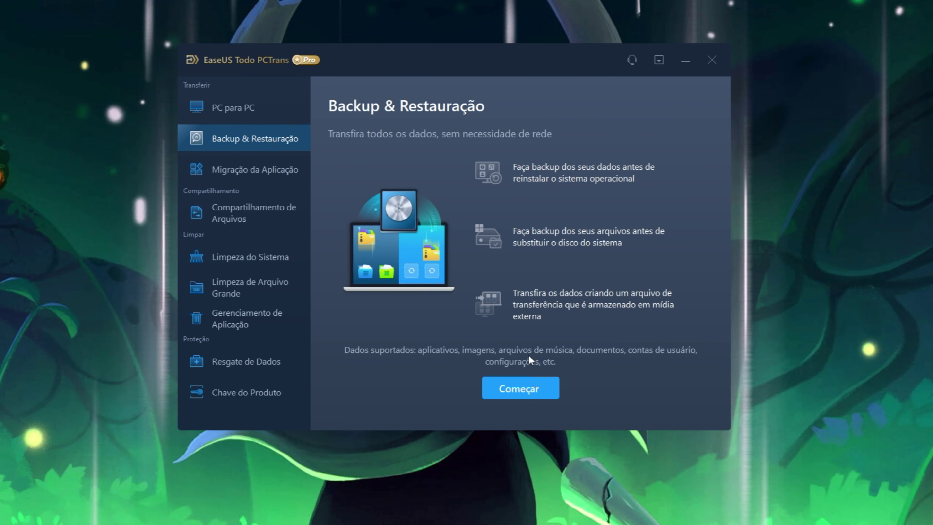
pyautogui.click(545, 388)
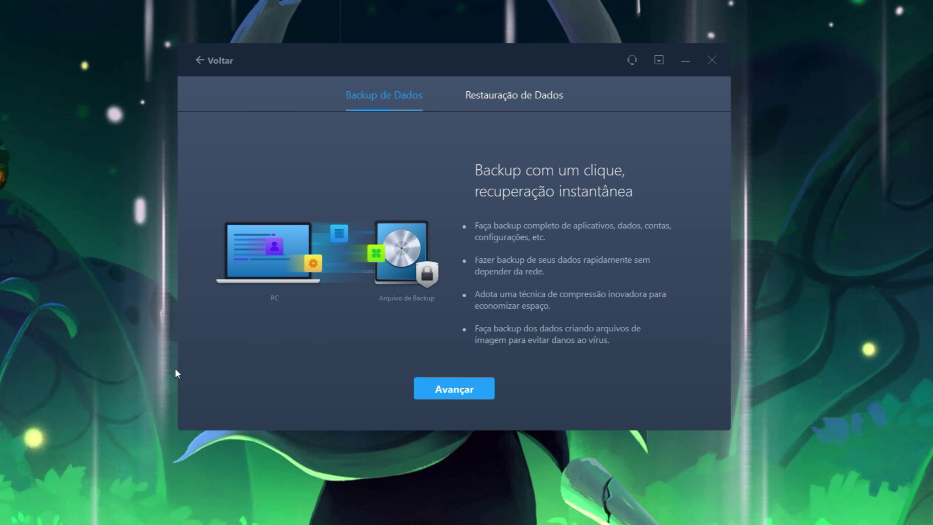
pyautogui.click(481, 96)
pyautogui.click(419, 96)
pyautogui.click(443, 386)
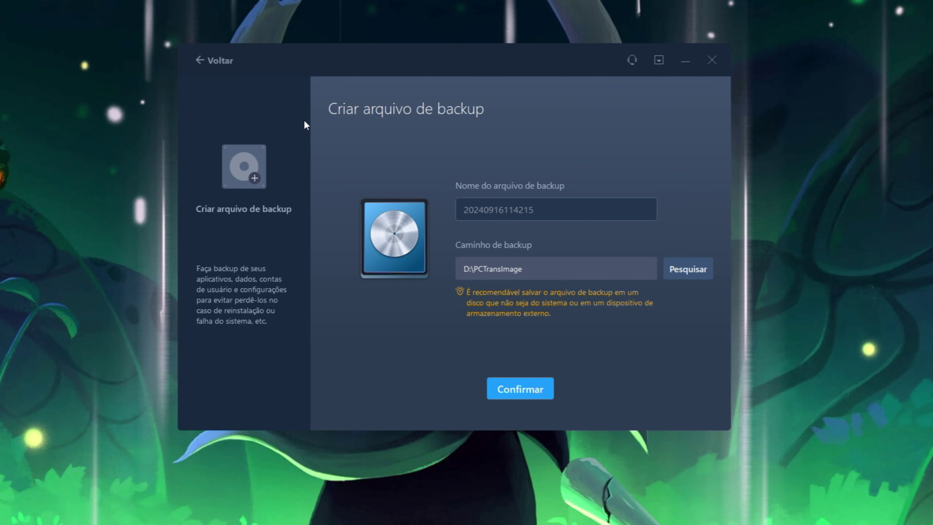
pyautogui.click(211, 61)
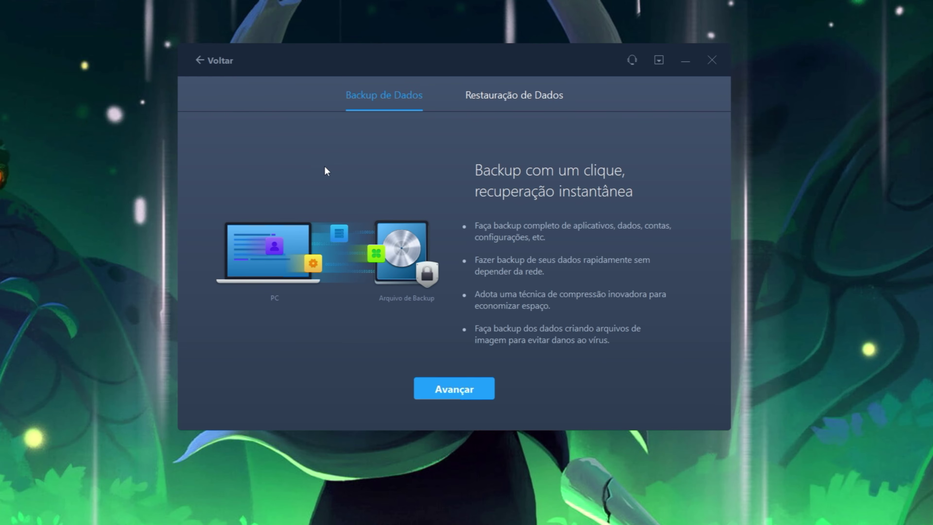
pyautogui.click(220, 60)
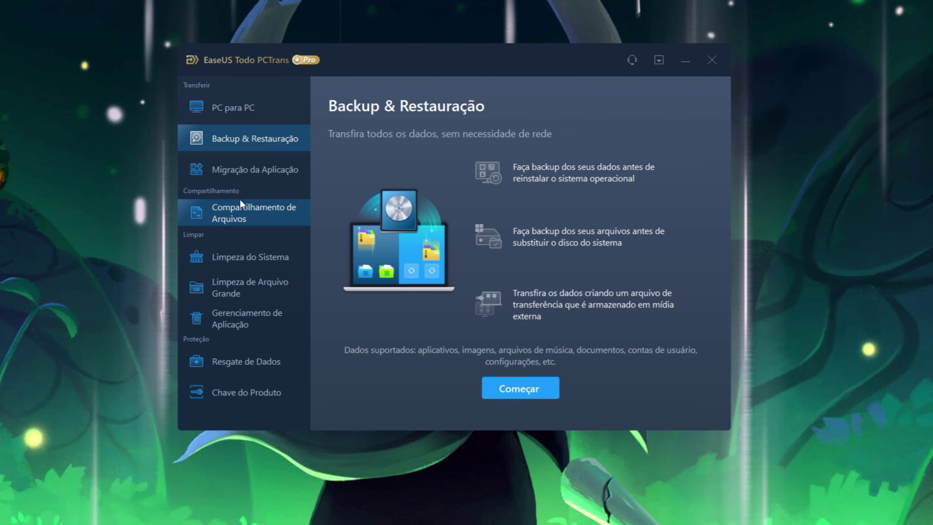
# Step: Start application migration and mark PhotoScape X Pro on Windows 11 (C:) as the application to migrate
pyautogui.click(235, 175)
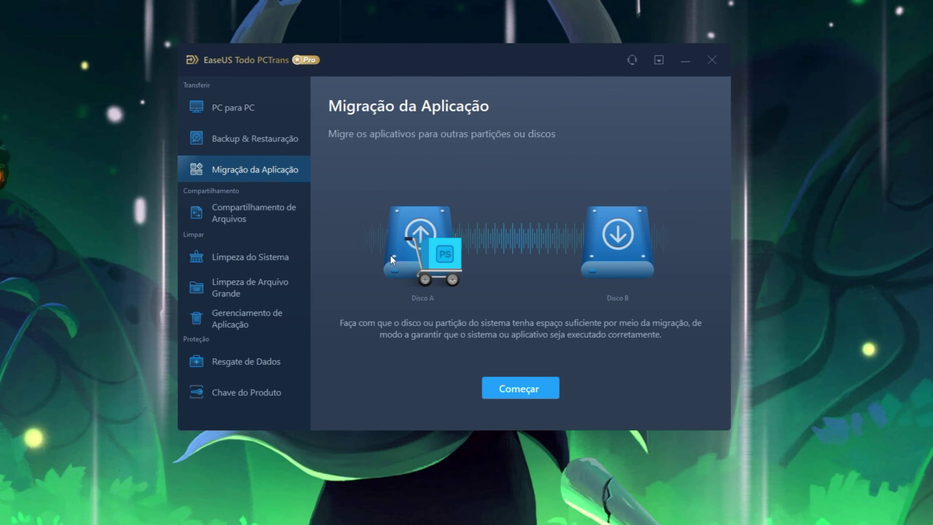
pyautogui.click(522, 387)
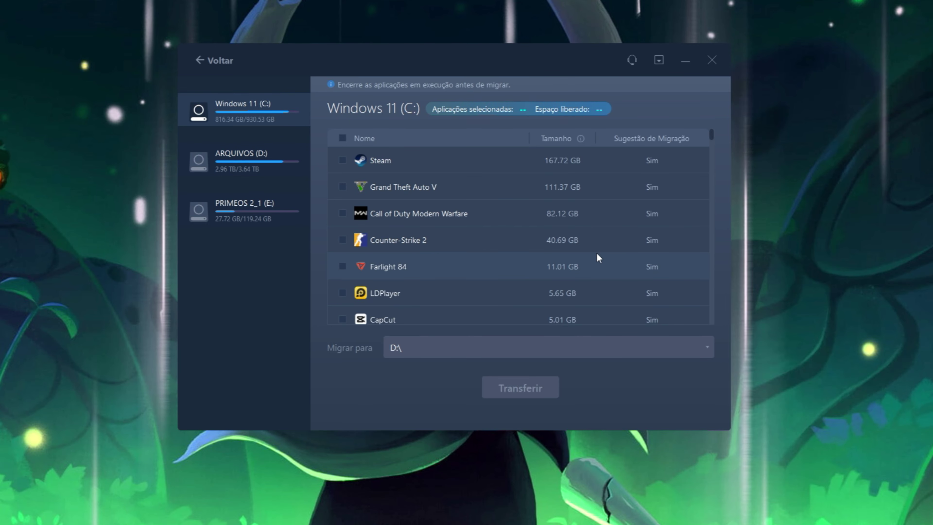
pyautogui.scroll(-3, 597, 251)
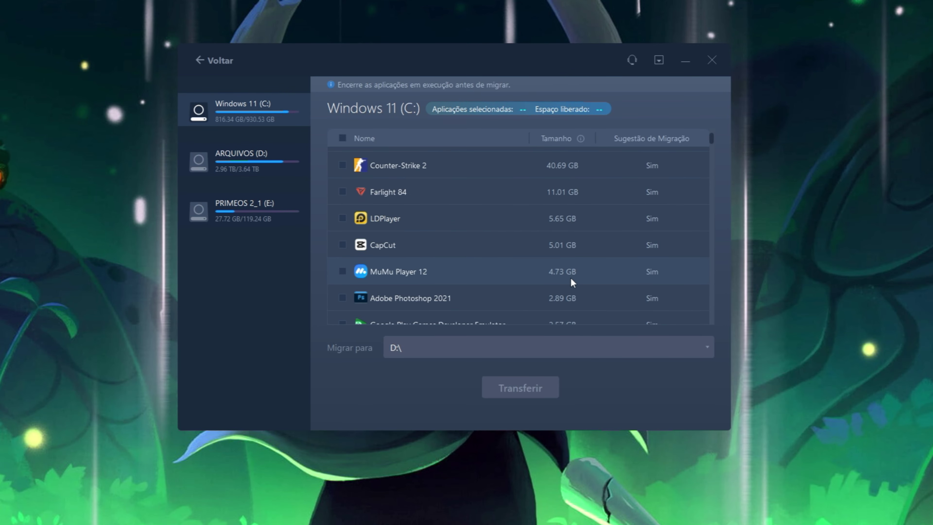
pyautogui.scroll(-5, 571, 279)
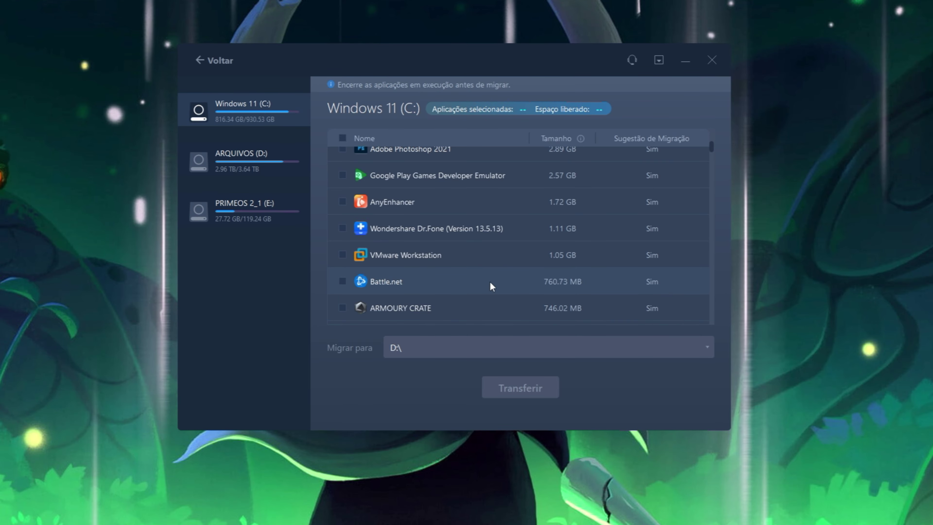
pyautogui.scroll(-3, 493, 287)
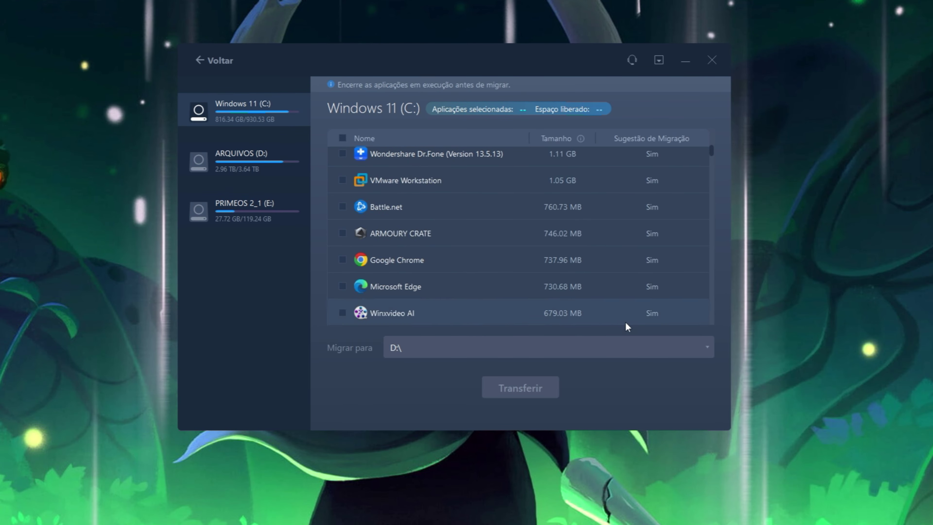
pyautogui.scroll(-5, 584, 247)
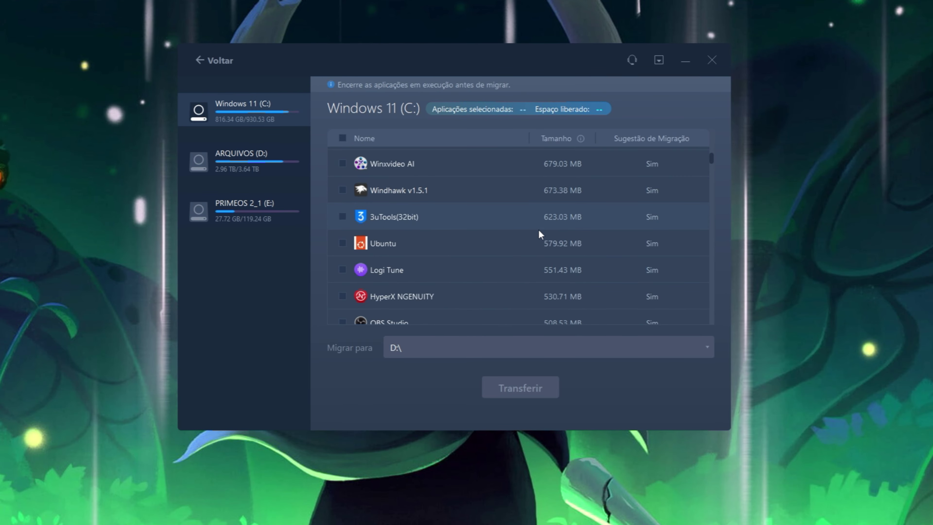
pyautogui.scroll(-5, 501, 237)
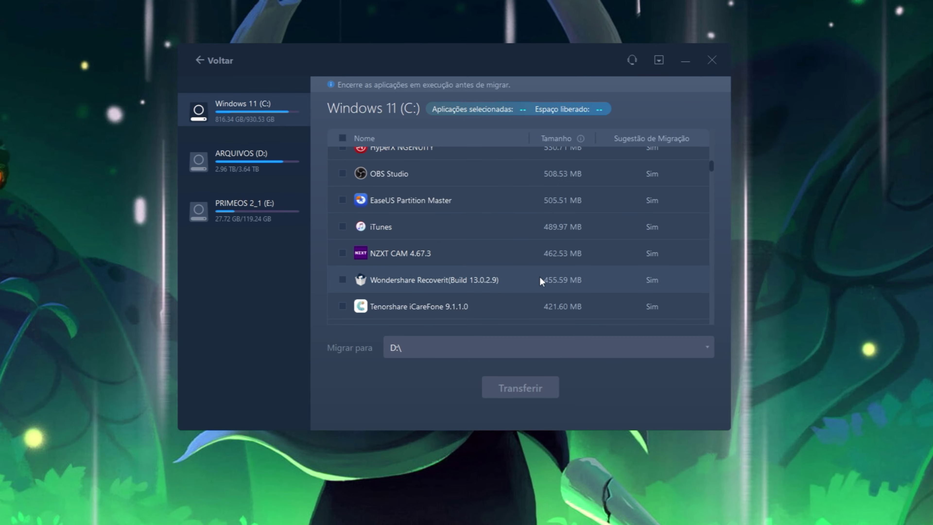
pyautogui.scroll(-3, 456, 217)
pyautogui.scroll(-3, 456, 216)
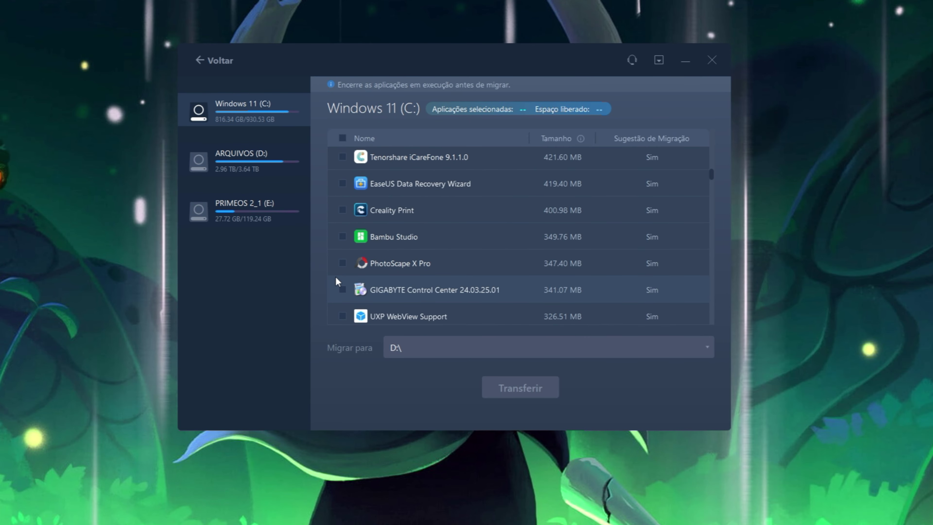
pyautogui.click(342, 263)
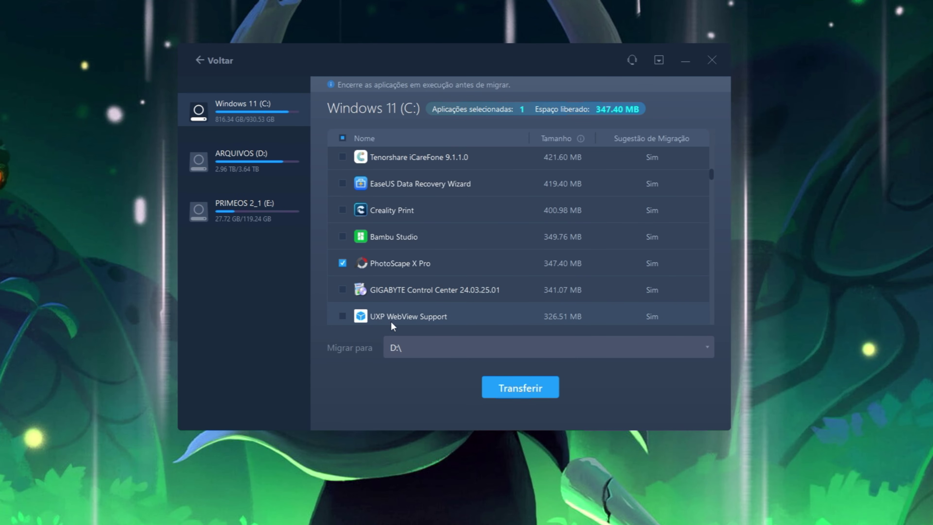
# Step: Choose D:\ as the migration destination and transfer the marked application
pyautogui.click(425, 349)
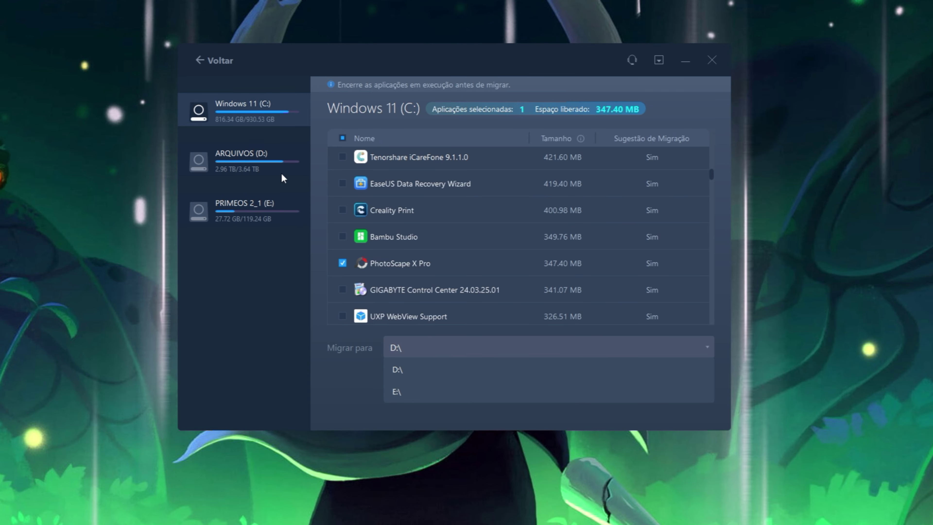
pyautogui.click(324, 138)
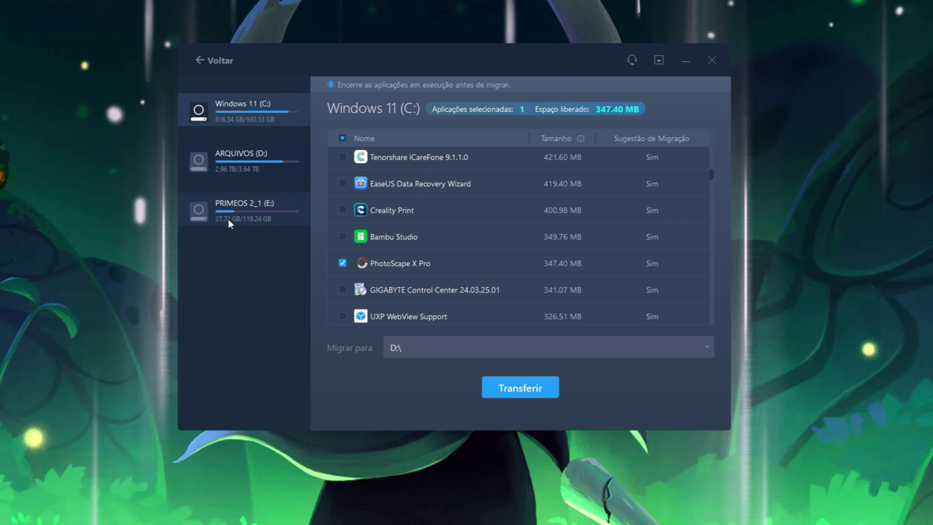
pyautogui.click(399, 347)
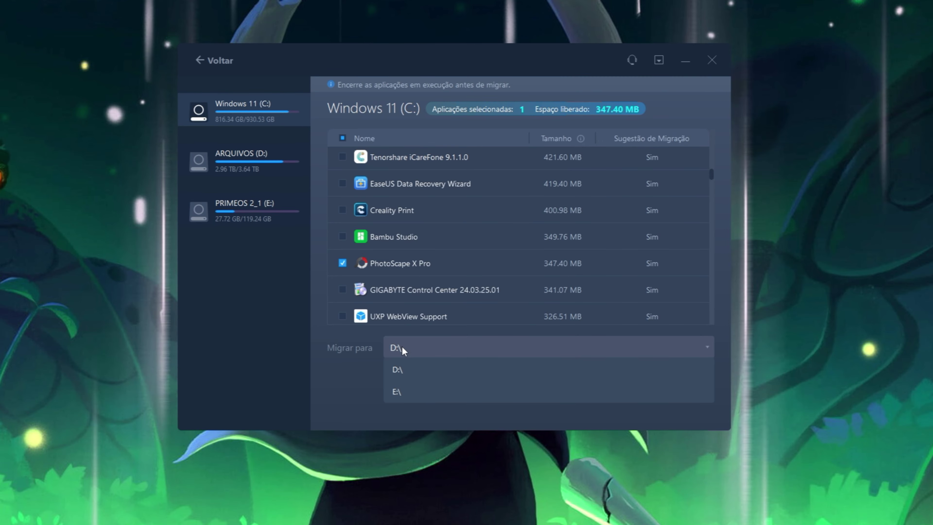
pyautogui.click(400, 375)
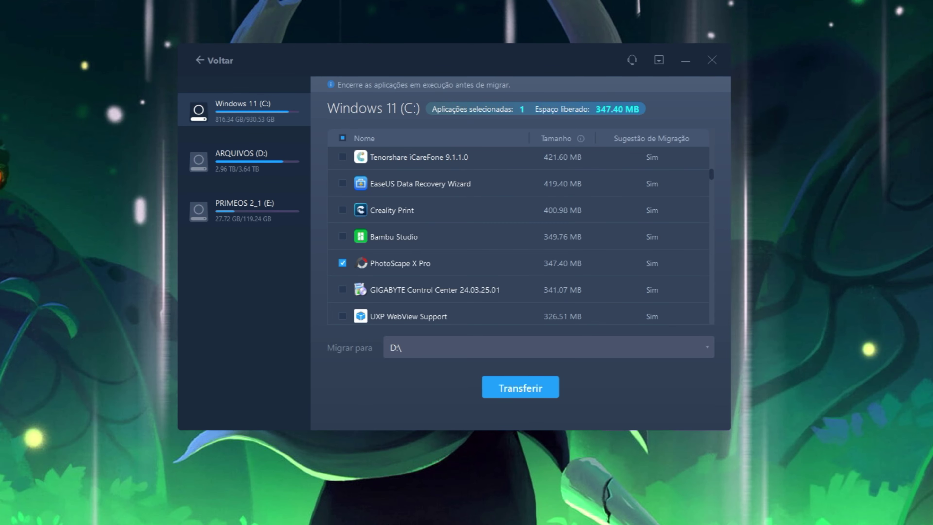
pyautogui.click(520, 389)
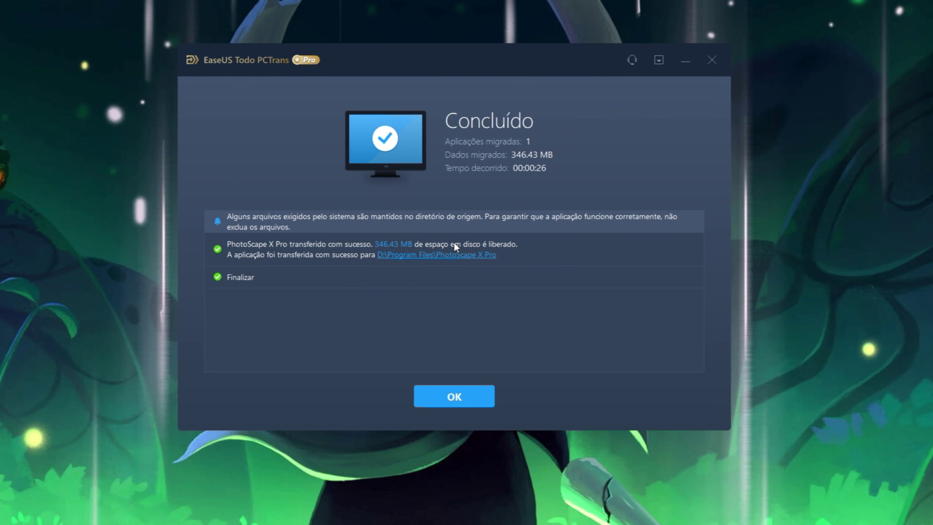
# Step: Open the migrated PhotoScape X Pro folder under D:\Program Files and launch PhotoScapeXPro.exe
pyautogui.click(402, 258)
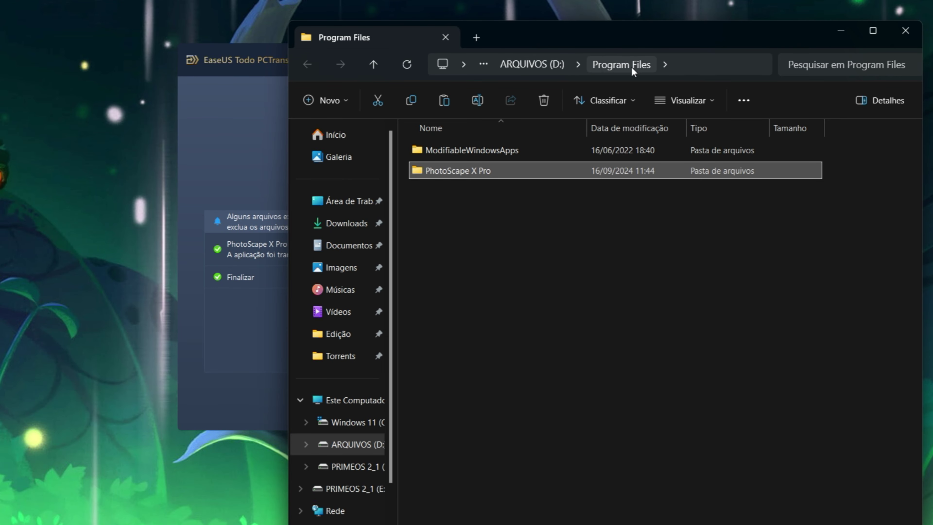
pyautogui.doubleClick(474, 170)
pyautogui.scroll(-4, 490, 366)
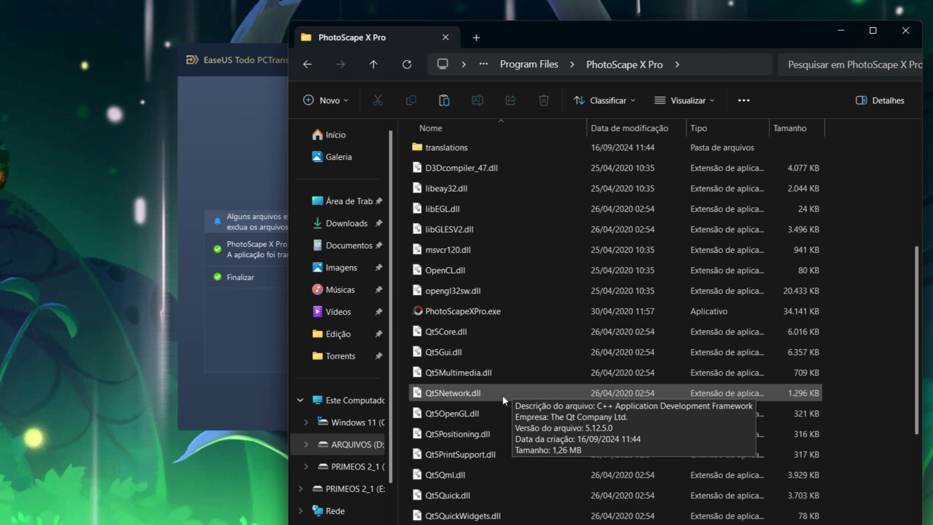
pyautogui.doubleClick(480, 311)
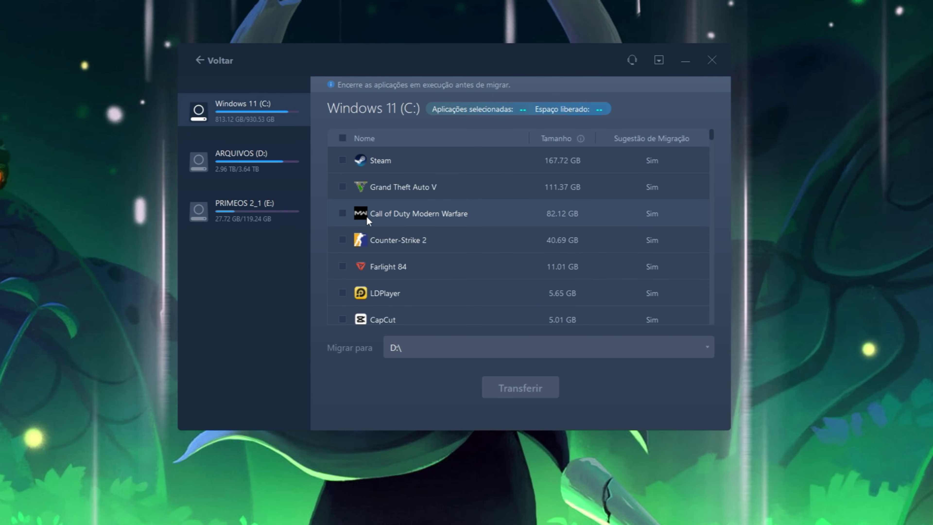
# Step: Look through the applications on Windows 11 (C:) that can be migrated, briefly marking and unmarking Call of Duty Modern Warfare
pyautogui.click(343, 215)
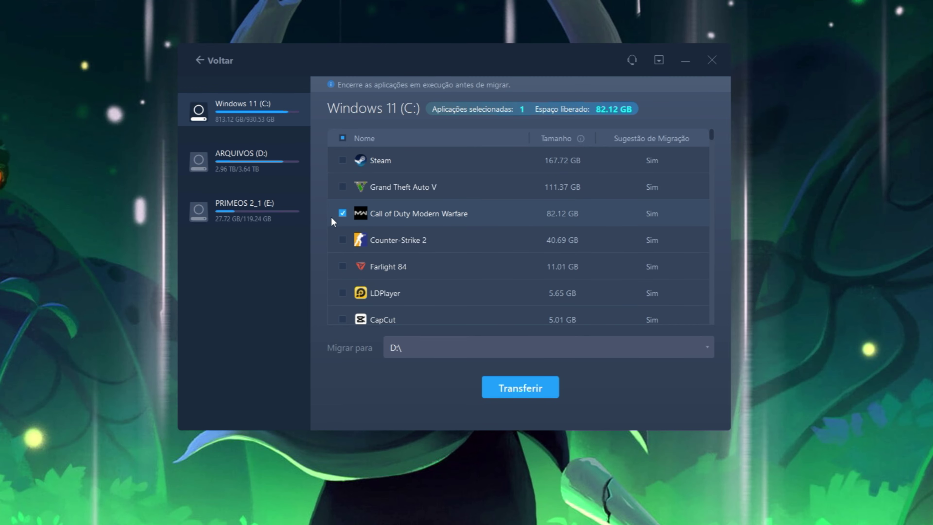
pyautogui.click(342, 213)
pyautogui.scroll(-10, 403, 267)
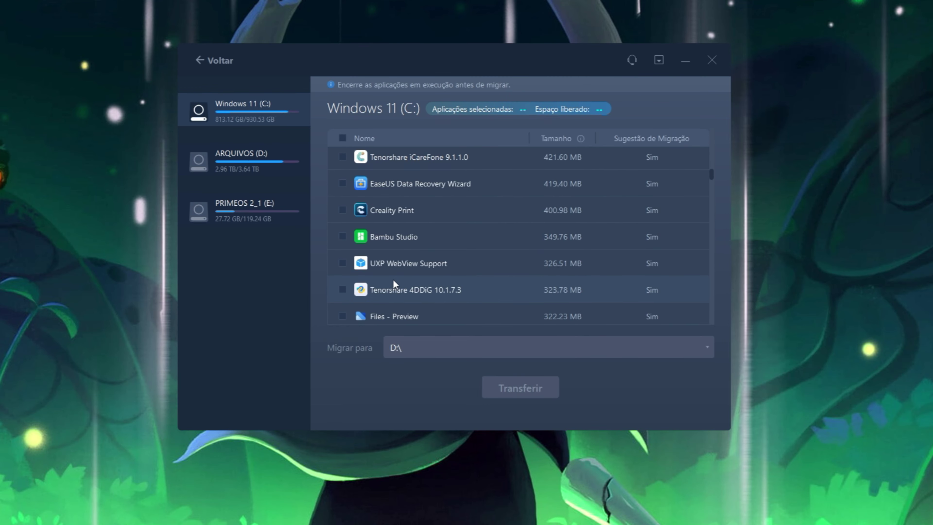
pyautogui.scroll(-10, 402, 262)
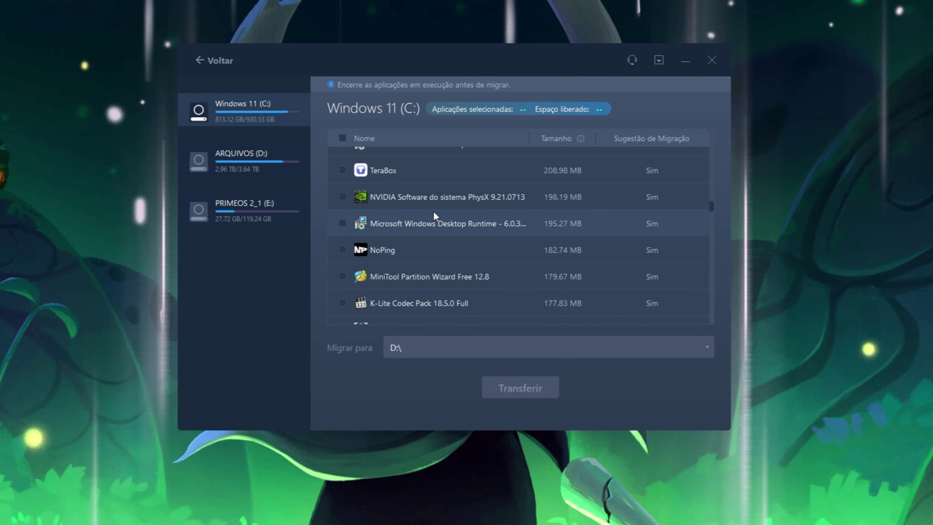
pyautogui.scroll(-3, 406, 230)
pyautogui.scroll(20, 395, 271)
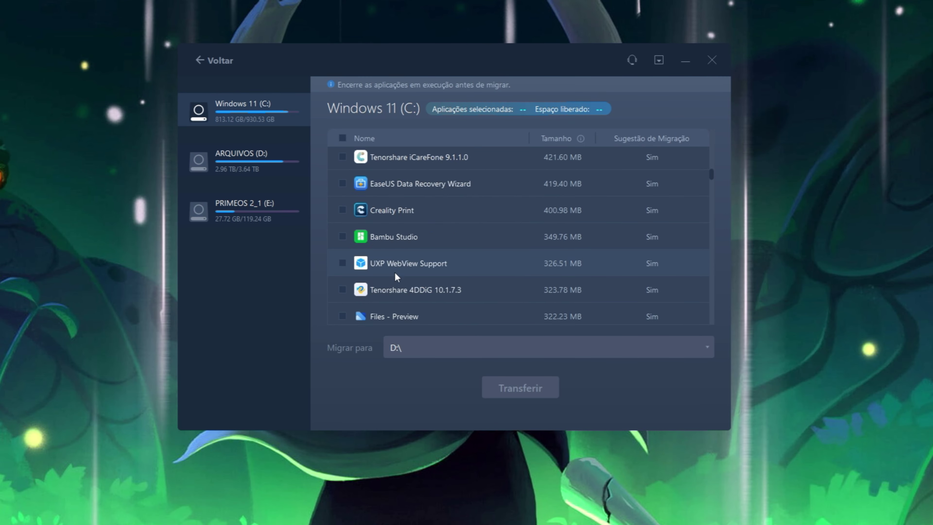
pyautogui.click(342, 187)
pyautogui.click(342, 214)
pyautogui.click(342, 240)
pyautogui.click(342, 266)
pyautogui.click(340, 293)
pyautogui.click(340, 293)
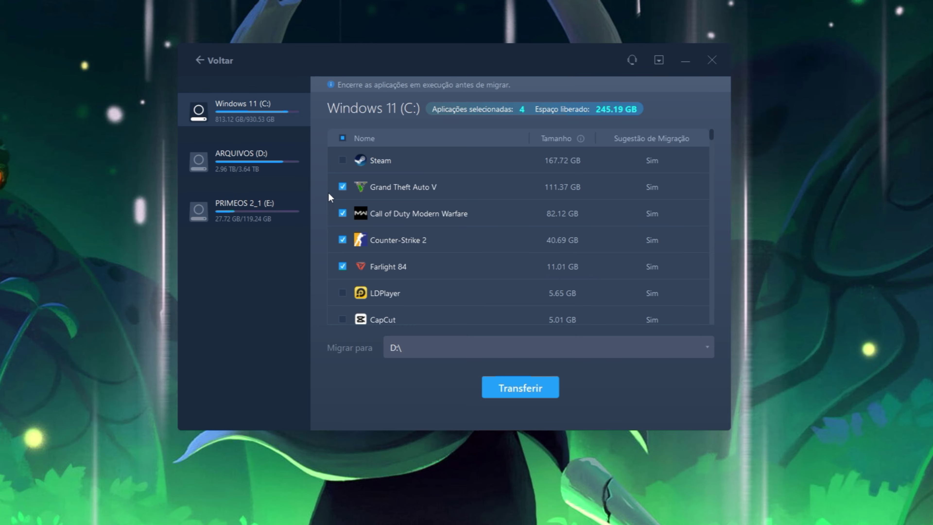
pyautogui.click(342, 187)
pyautogui.click(342, 213)
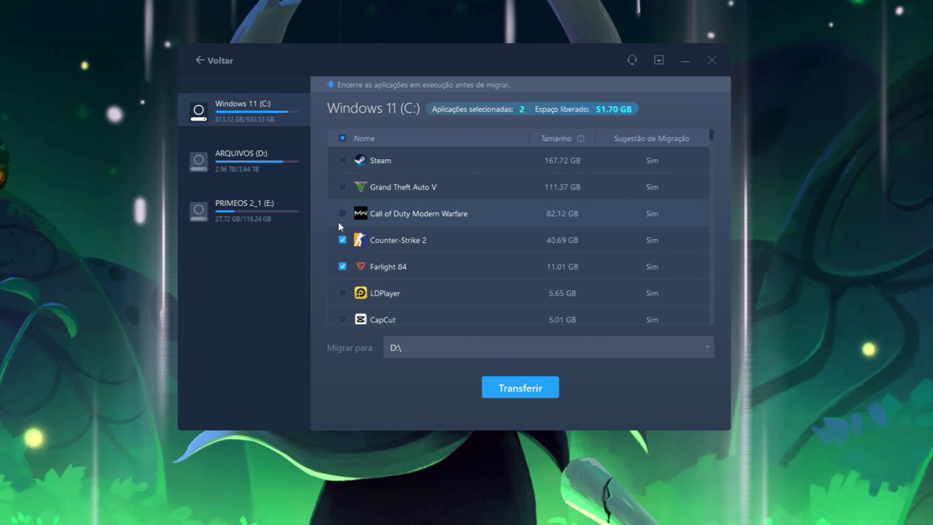
pyautogui.click(341, 240)
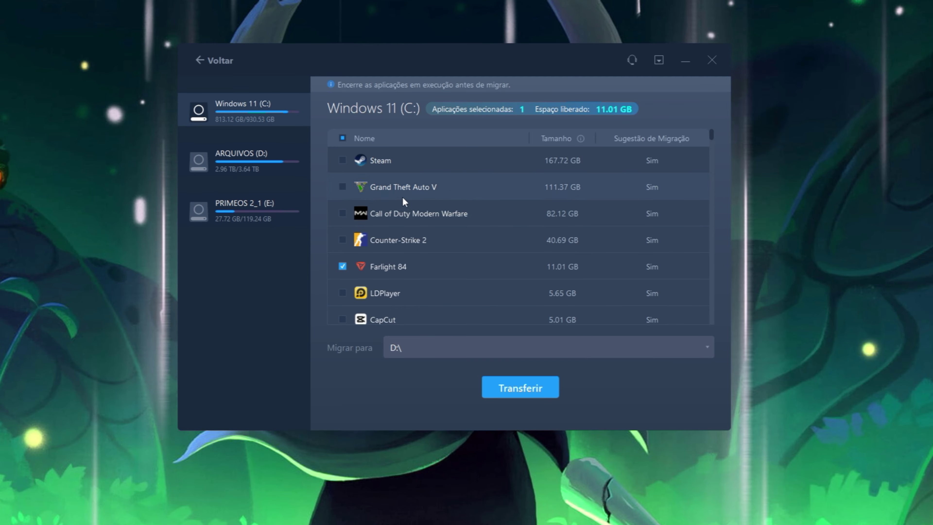
pyautogui.click(343, 138)
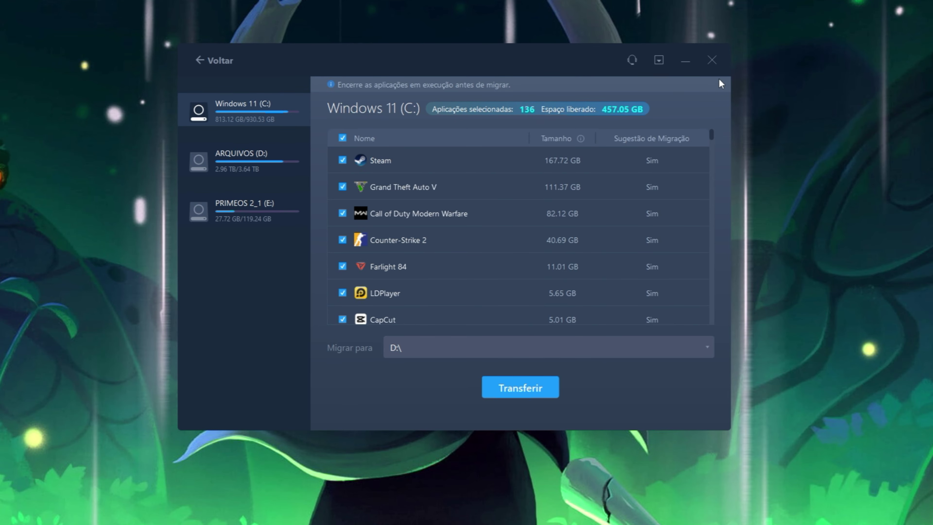
pyautogui.click(712, 60)
# Step: Start the Compartilhamento de Arquivos tool for sharing files between PCs over the network
pyautogui.click(272, 223)
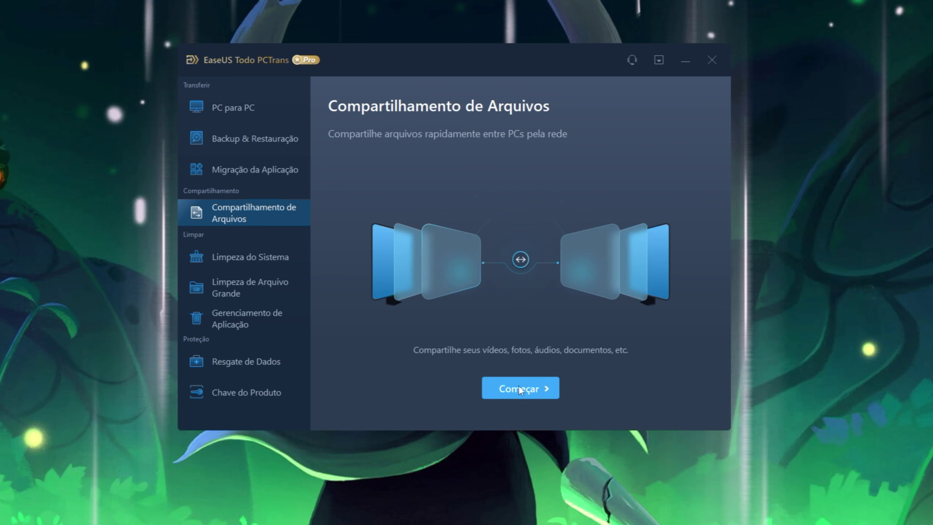
pyautogui.click(505, 381)
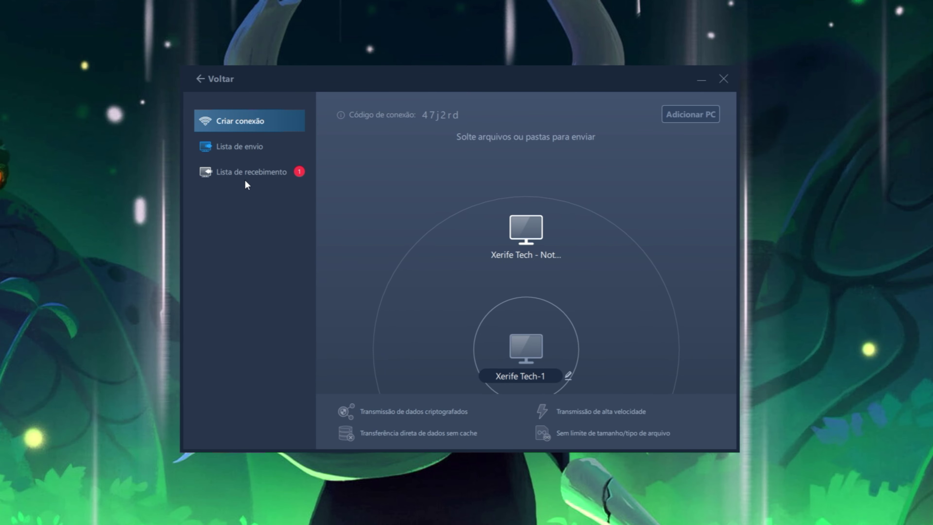
# Step: View the received files list, check the received 9hmw042in9ba1.png in its PCTrans_File folder, and leave the file-sharing tool
pyautogui.click(272, 183)
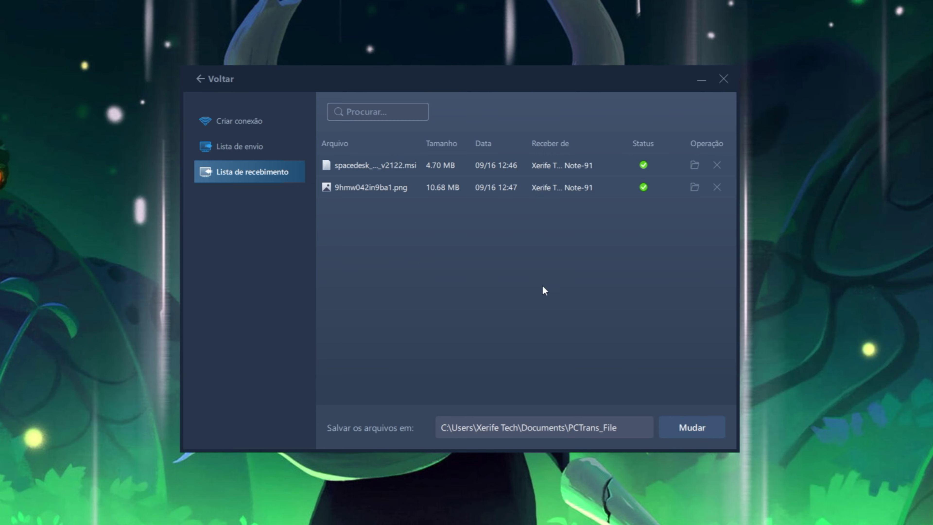
pyautogui.click(694, 187)
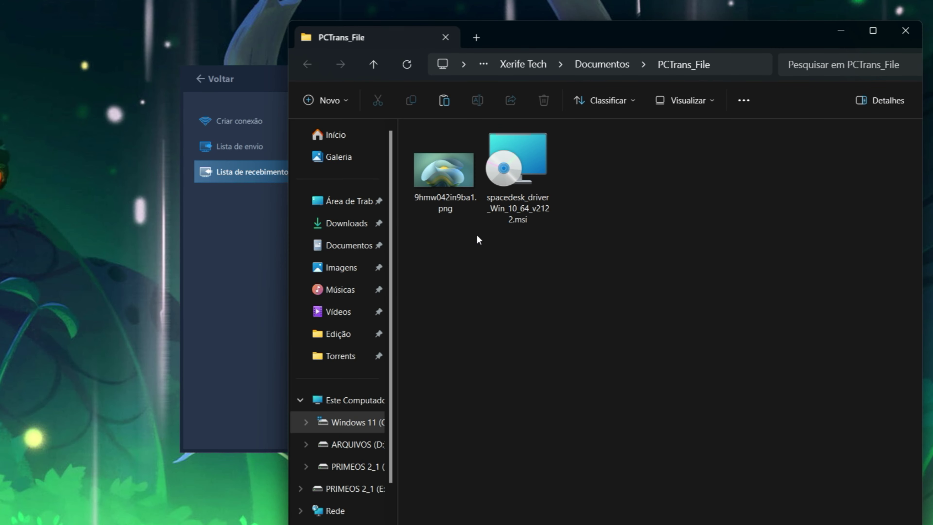
pyautogui.moveTo(663, 254); pyautogui.dragTo(636, 355)
pyautogui.click(906, 31)
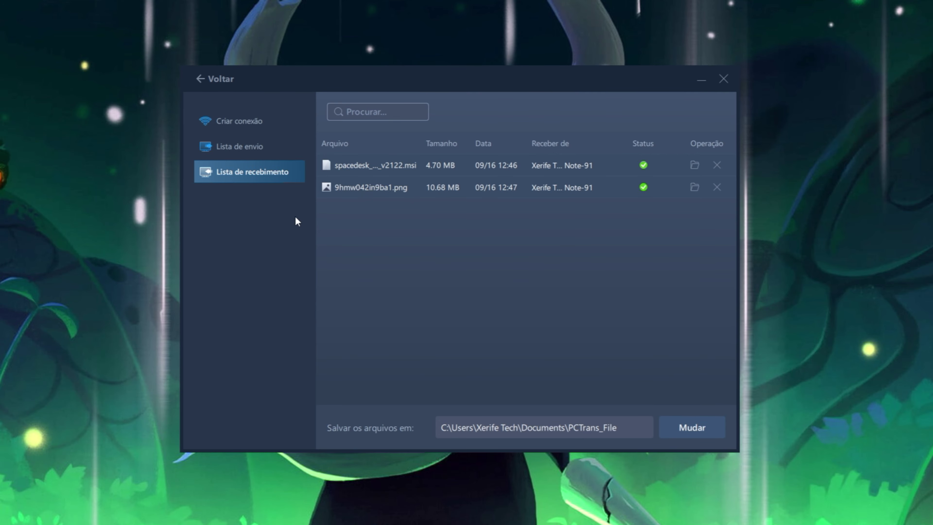
pyautogui.click(200, 81)
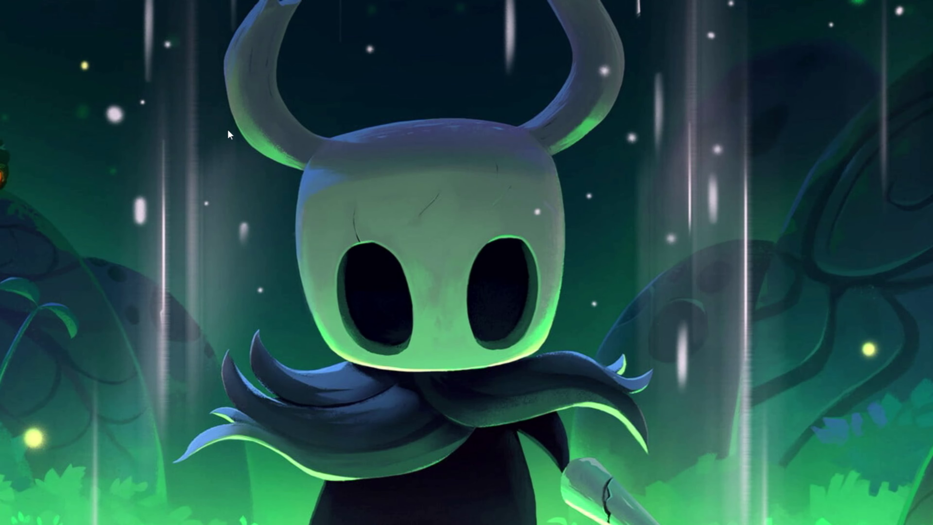
# Step: Look over the cleanup tools and start Gerenciamento de Aplicação to list the applications installed on the PC
pyautogui.click(299, 259)
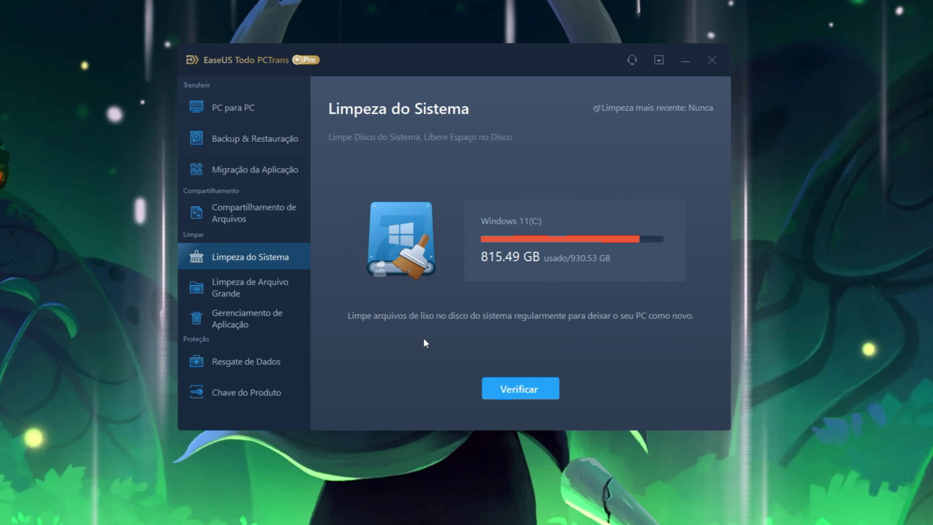
pyautogui.click(244, 287)
pyautogui.click(225, 323)
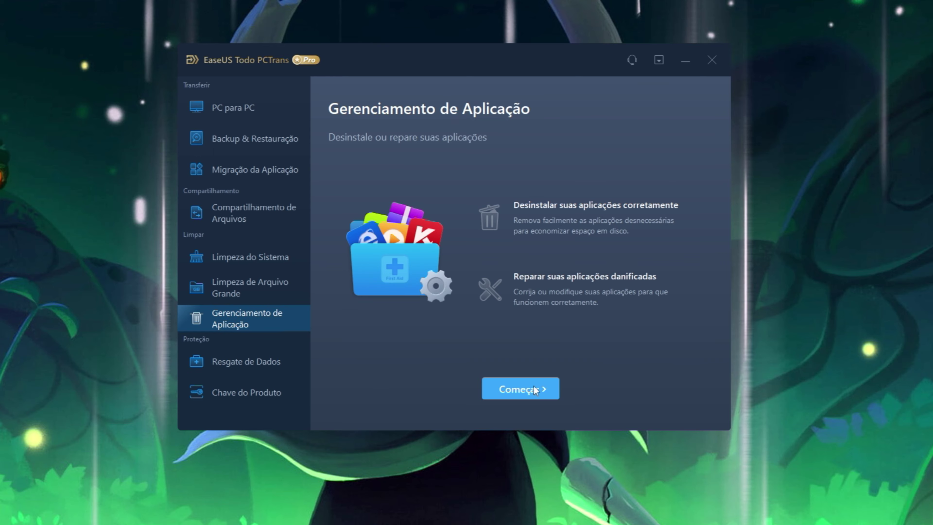
pyautogui.click(505, 393)
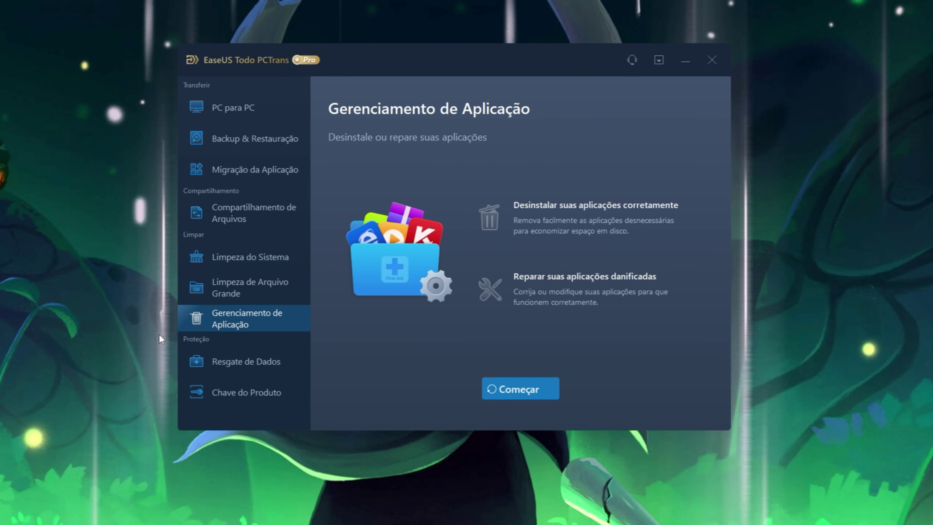
pyautogui.scroll(-10, 532, 310)
pyautogui.scroll(7, 520, 323)
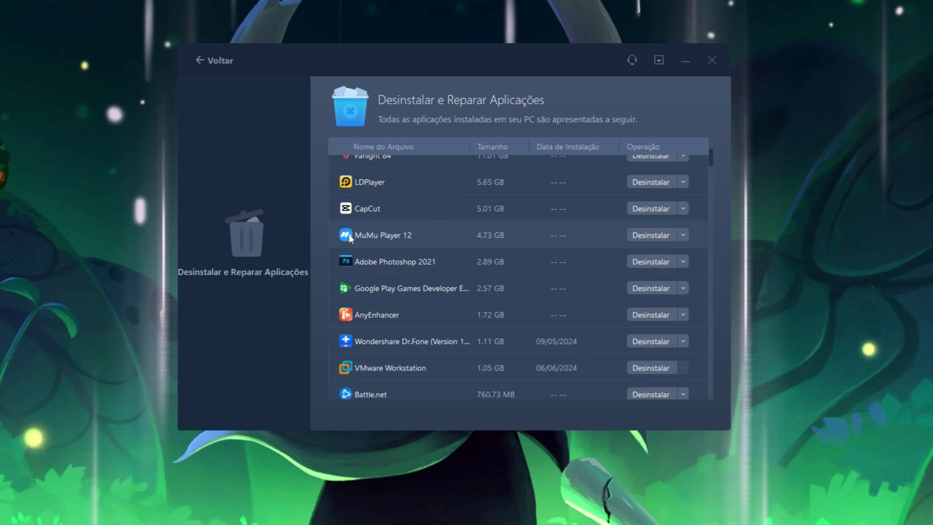
# Step: Uninstall MuMu Player 12 with Preserve user settings kept enabled, and return to the application management overview
pyautogui.moveTo(684, 235)
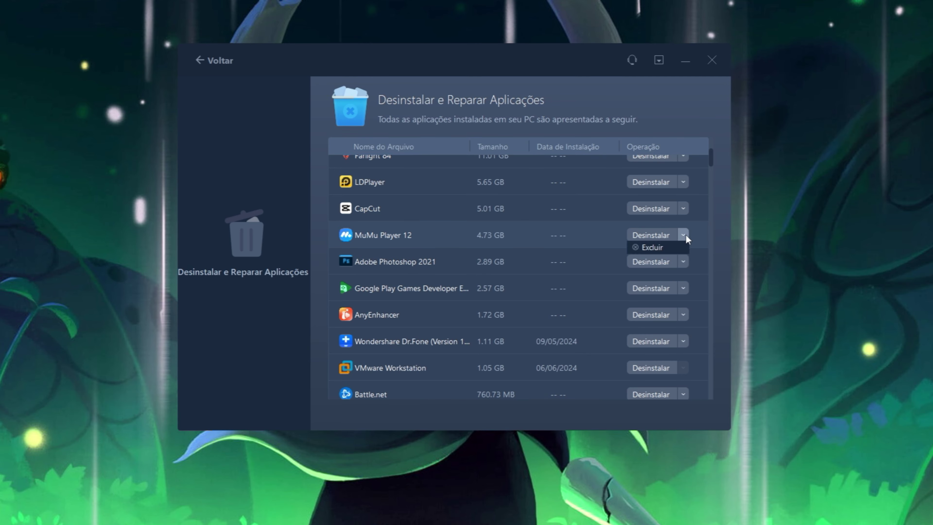
pyautogui.click(644, 237)
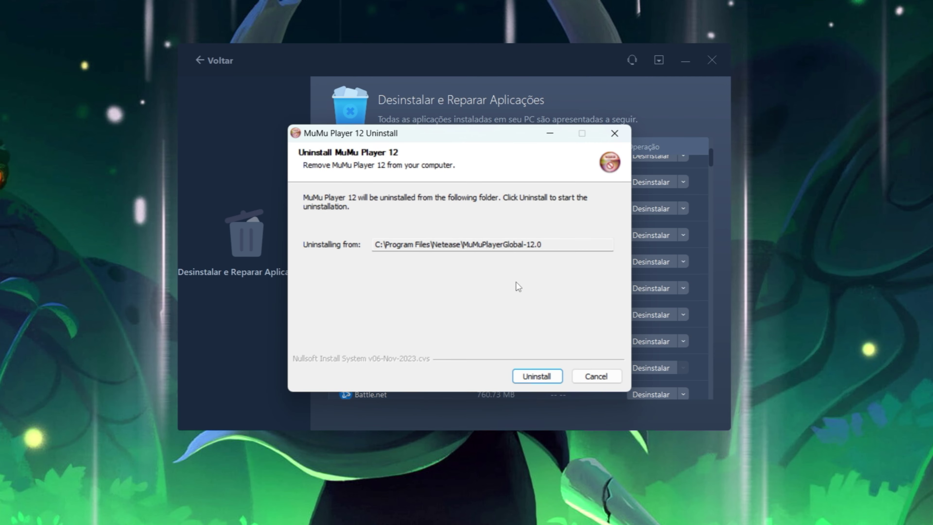
pyautogui.click(526, 378)
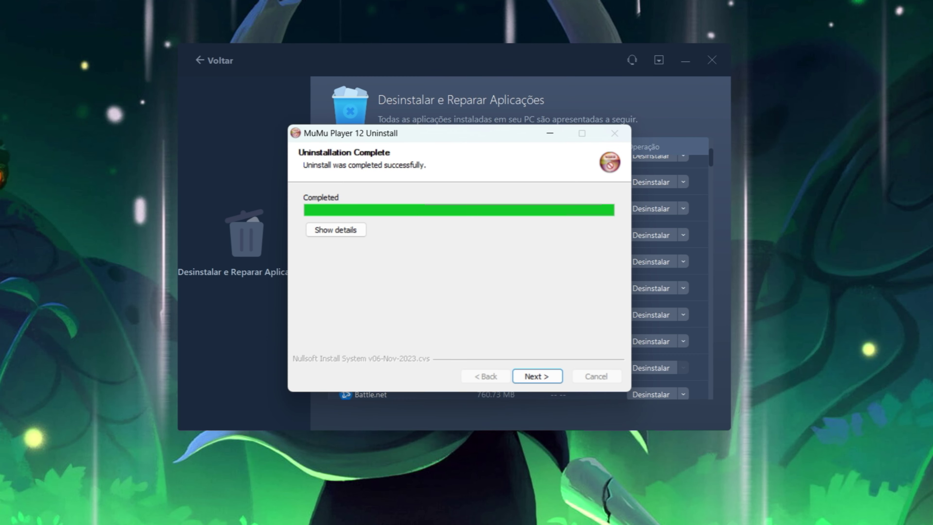
pyautogui.click(535, 376)
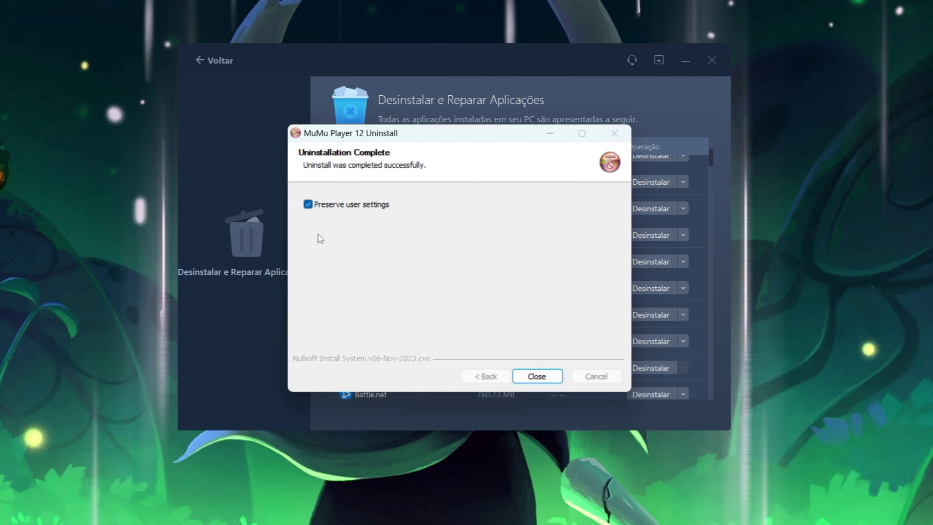
pyautogui.click(531, 378)
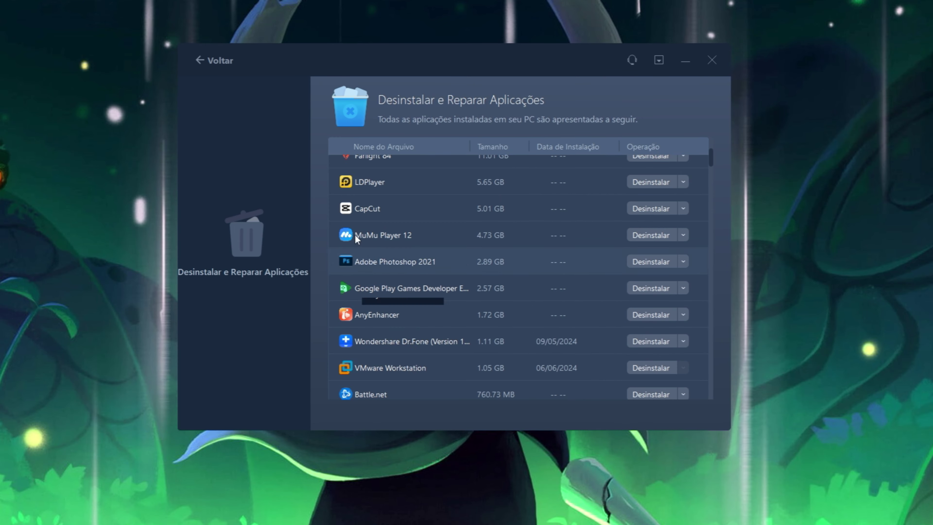
pyautogui.scroll(-5, 535, 313)
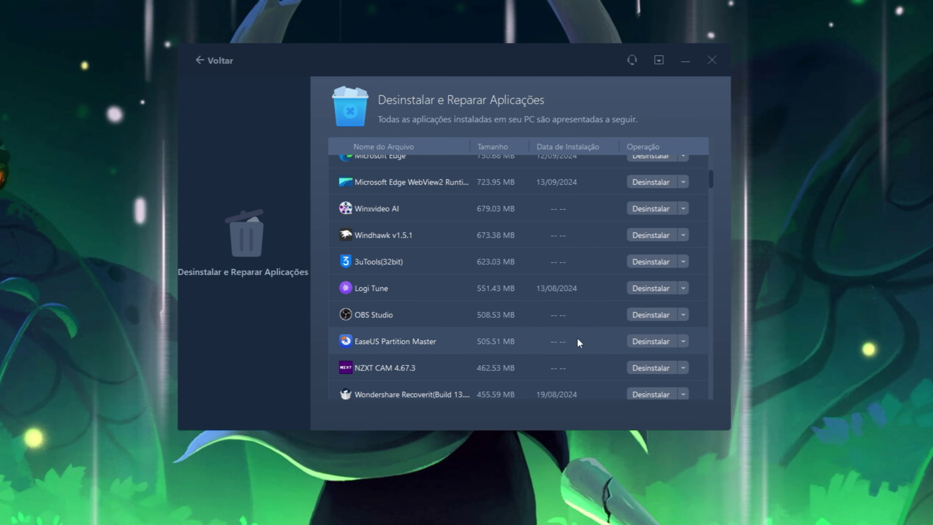
pyautogui.scroll(8, 404, 274)
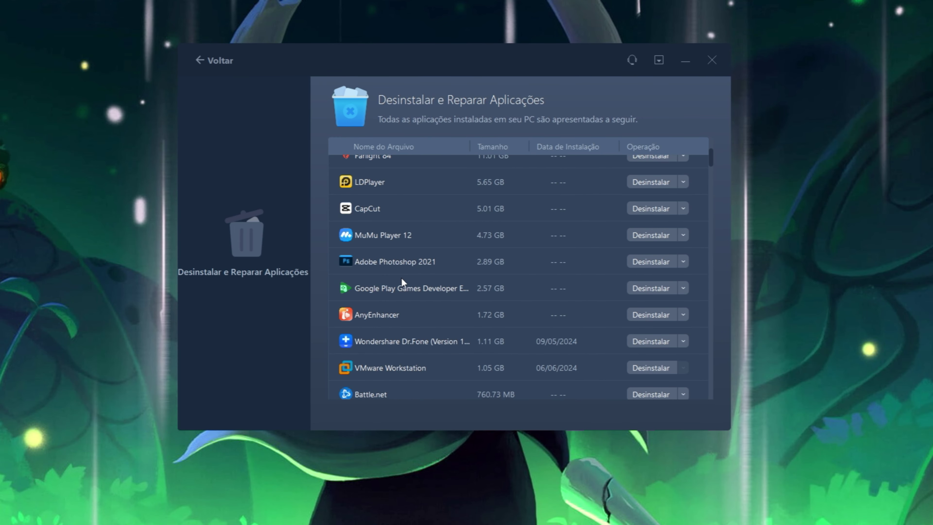
pyautogui.click(200, 58)
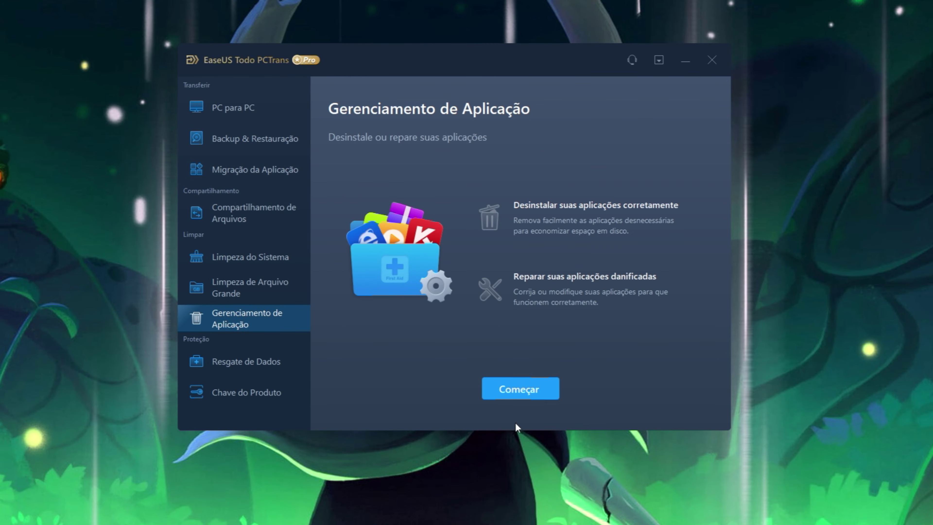
# Step: Scan Windows 11 (C:) with Limpeza do Sistema and clean the junk files selected by default
pyautogui.click(221, 256)
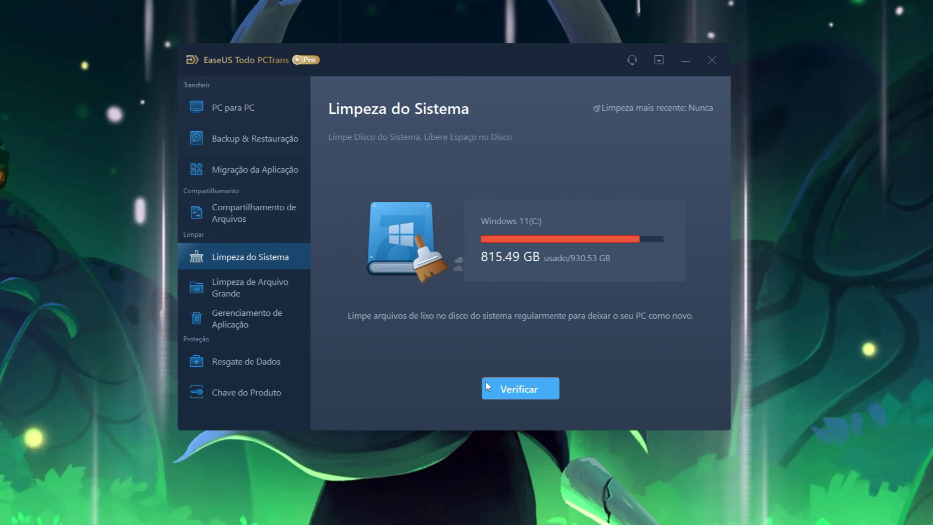
pyautogui.click(507, 389)
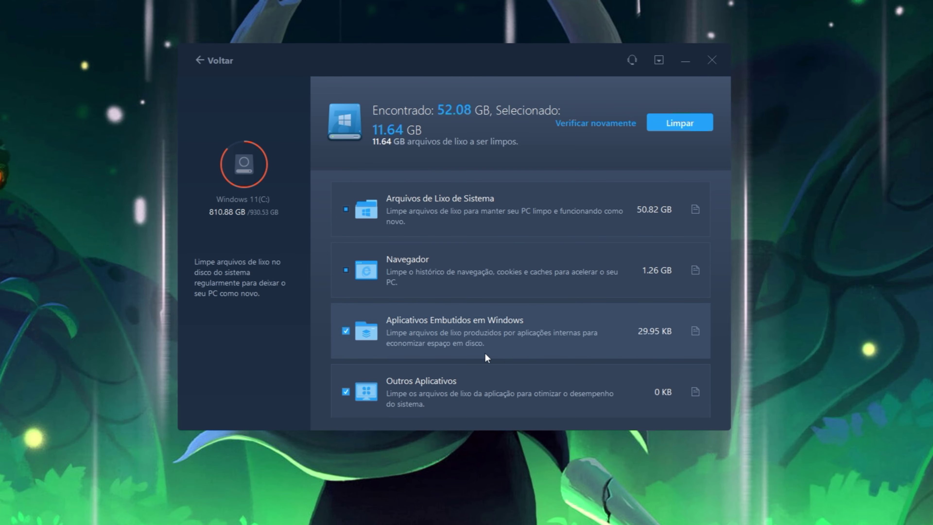
pyautogui.click(655, 127)
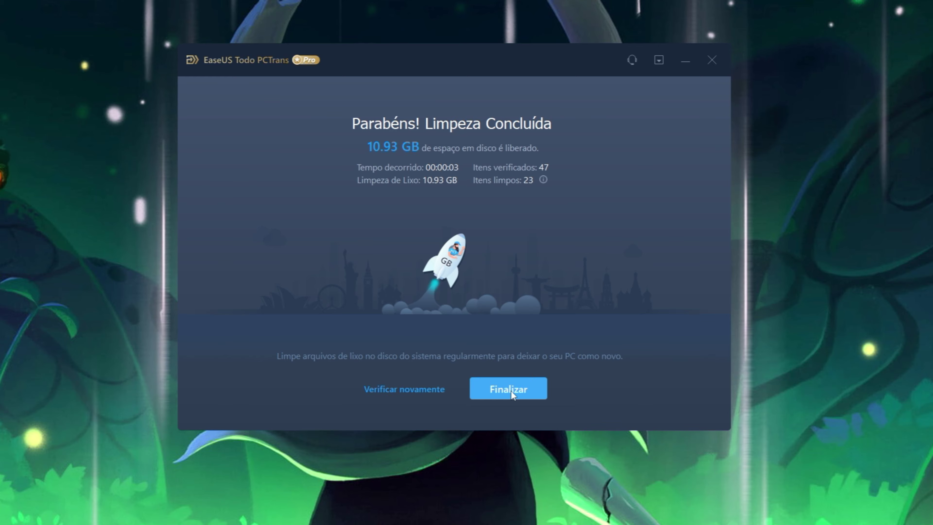
pyautogui.click(502, 390)
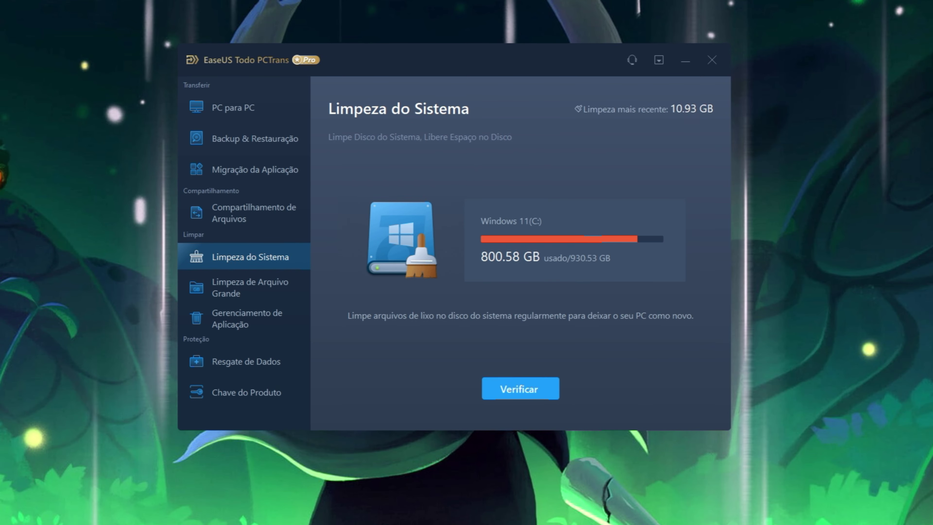
# Step: Examine Limpeza de Arquivo Grande, including the disks offered for large-file scanning and the default folders that can be moved
pyautogui.click(241, 296)
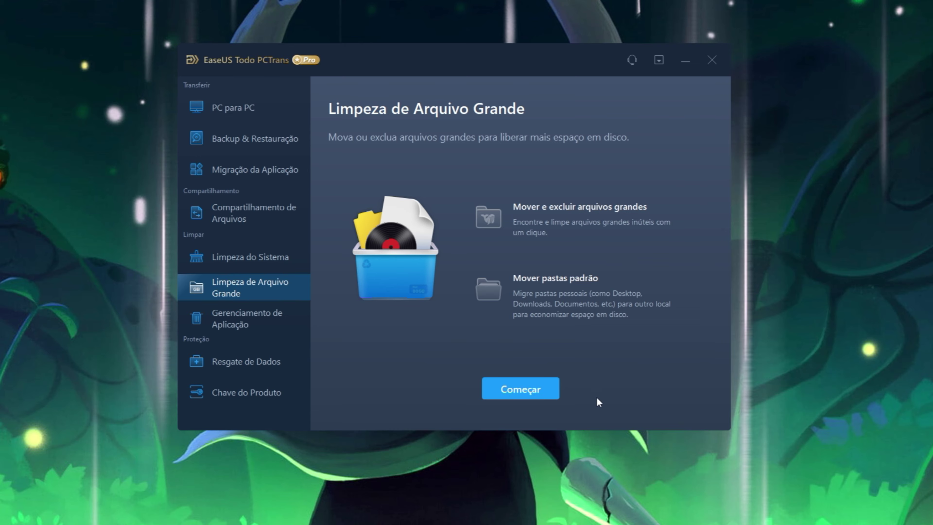
pyautogui.click(531, 390)
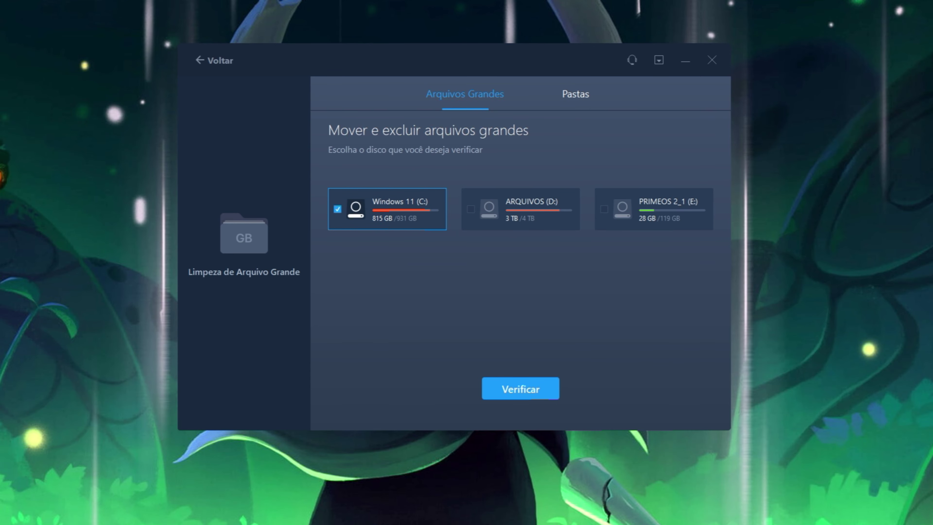
pyautogui.click(572, 97)
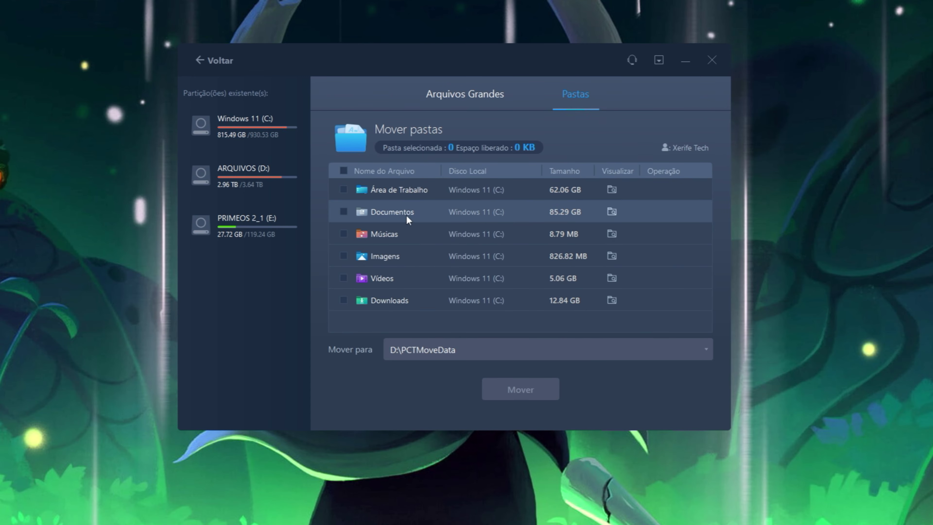
pyautogui.click(201, 63)
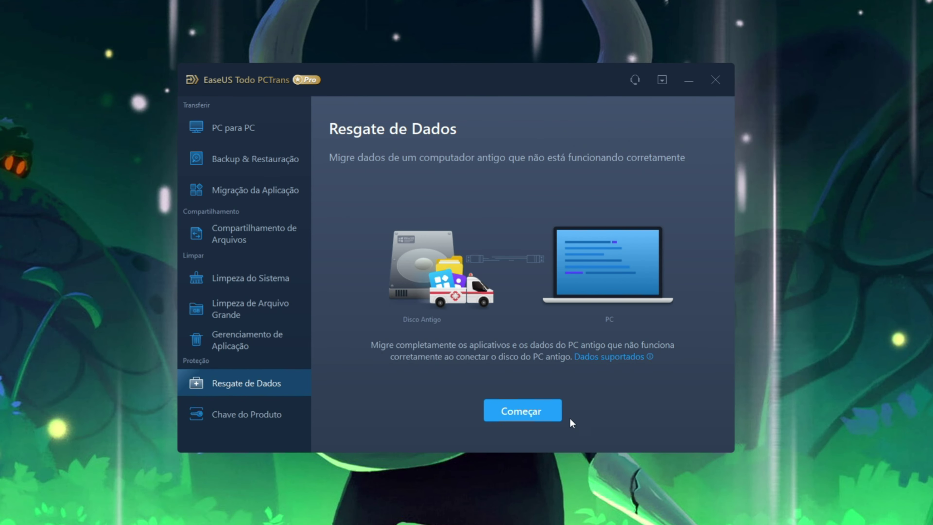
# Step: Start Resgate de Dados, scan for an old PC's disk to recover from, and refresh the device search
pyautogui.click(540, 411)
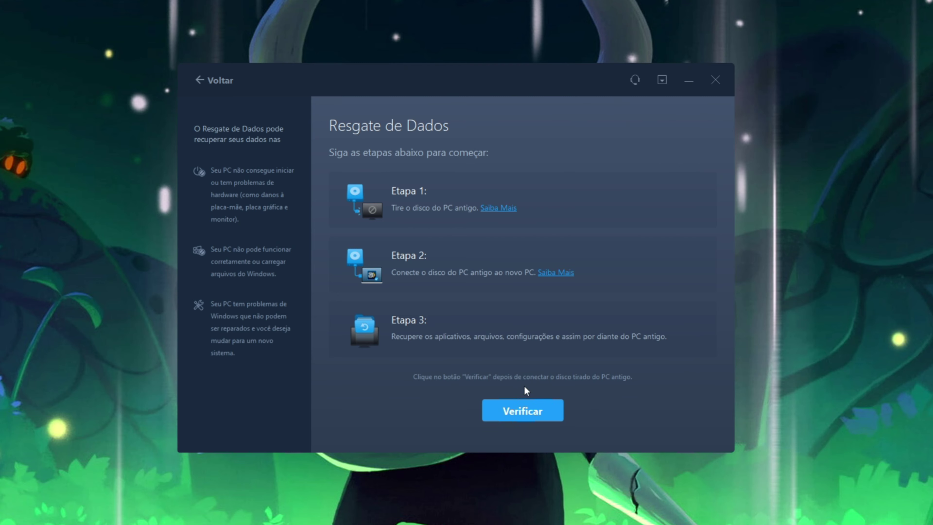
pyautogui.click(512, 414)
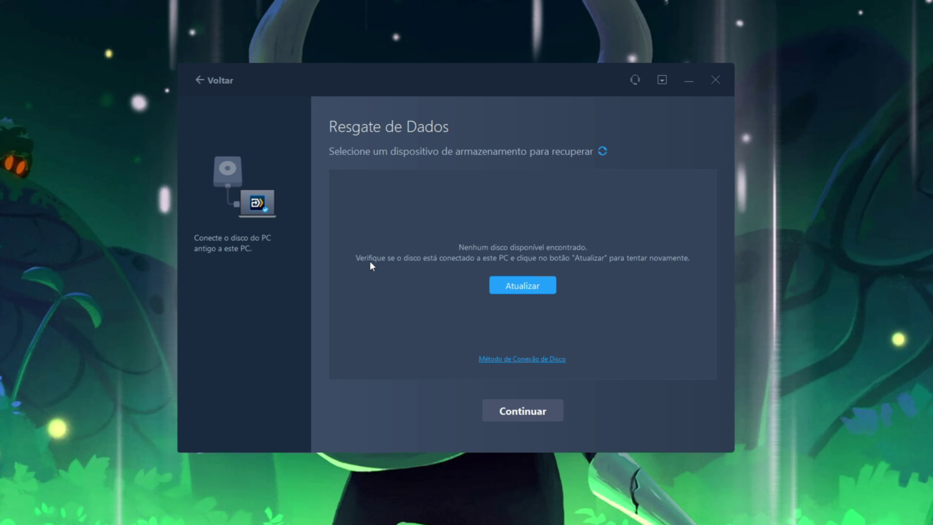
pyautogui.click(511, 284)
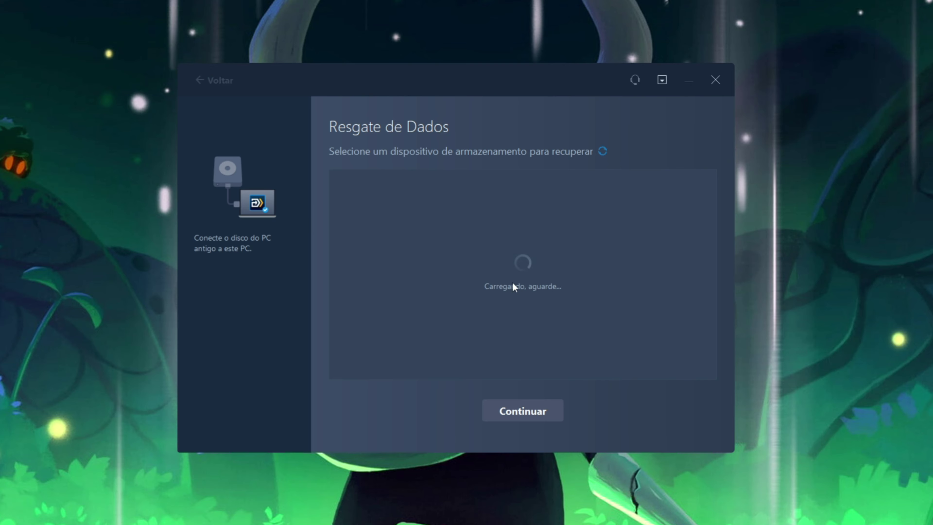